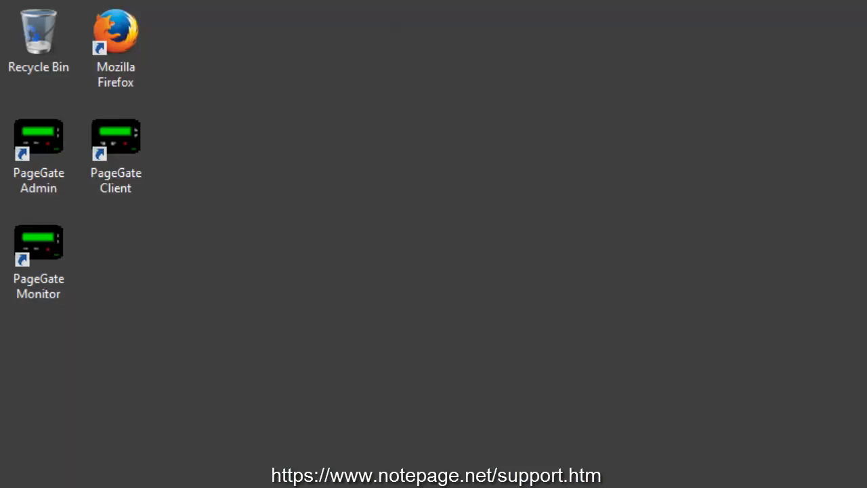
- Launch PageGate Admin and add a new recipient with Full Name and Recipient 'ahm'
double_click(54, 143)
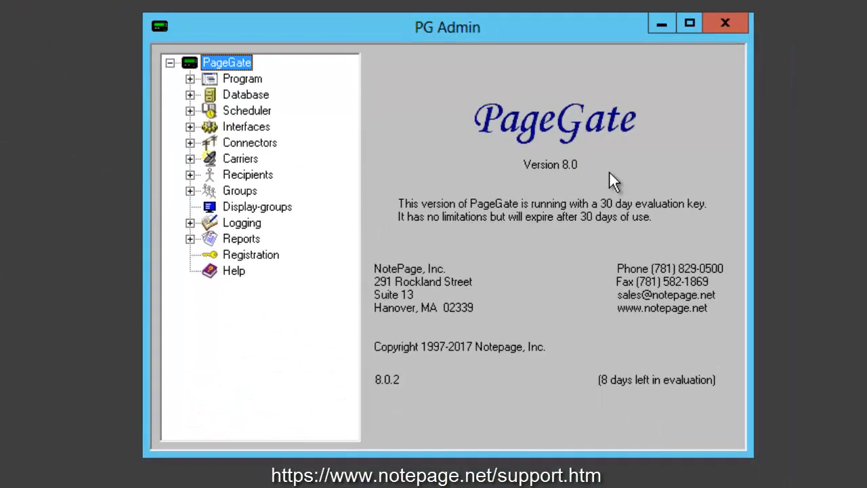
right_click(256, 173)
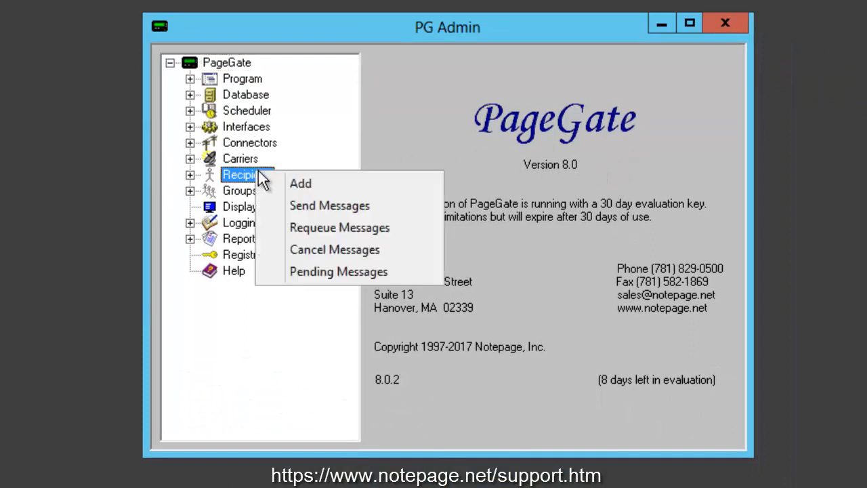
left_click(413, 183)
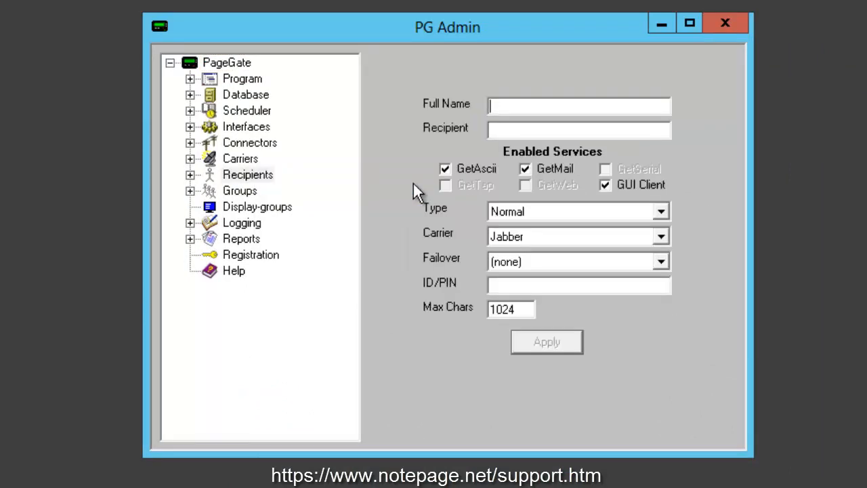
type("AdHoc Mail")
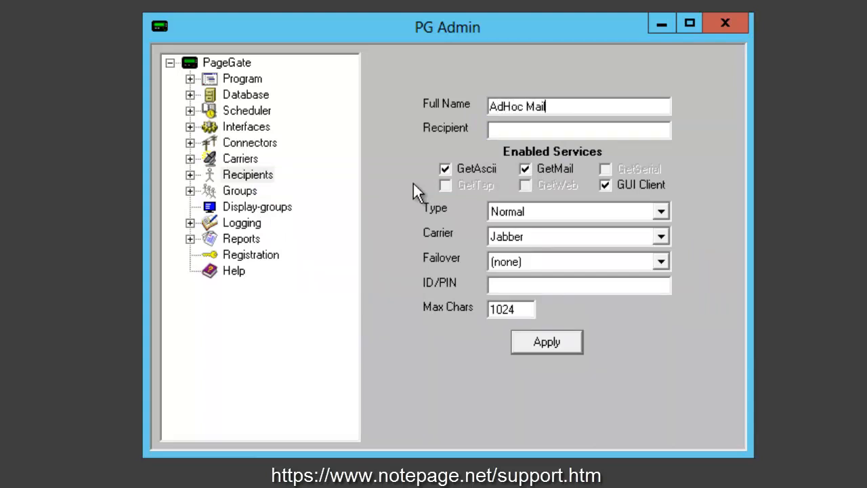
key("shift+Home")
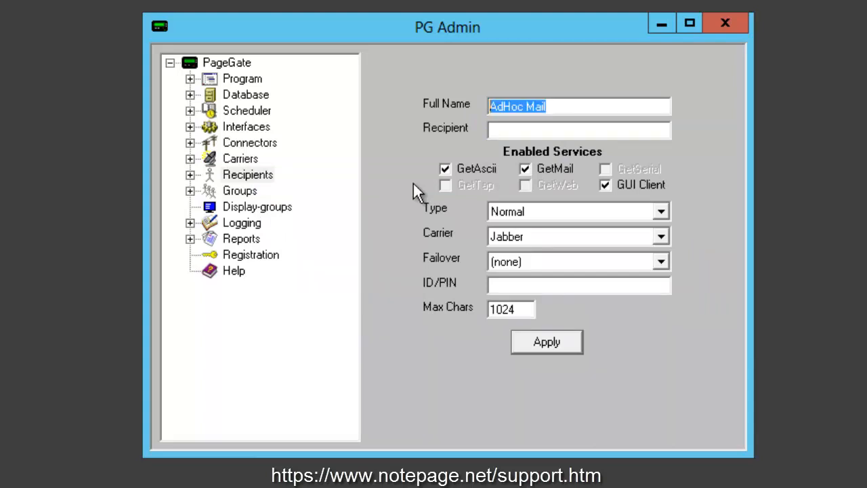
type("ahm")
key("Tab")
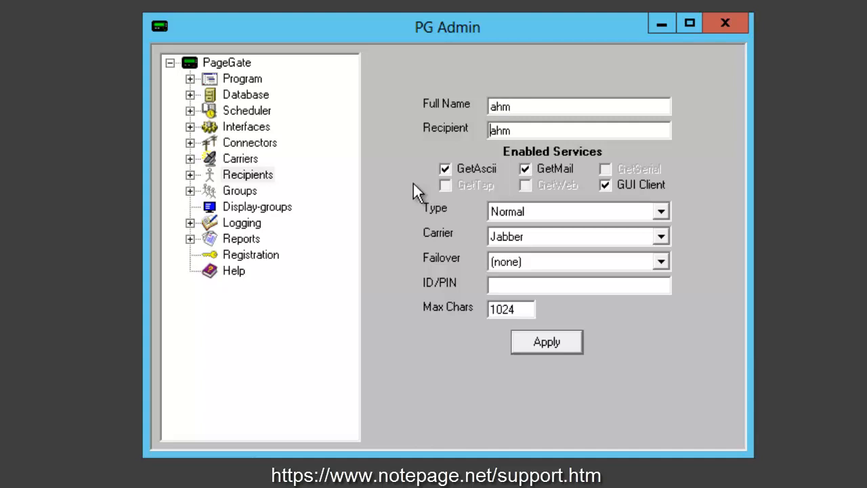
- Set the recipient type to Ad-Hoc and the carrier to SMS
left_click(615, 240)
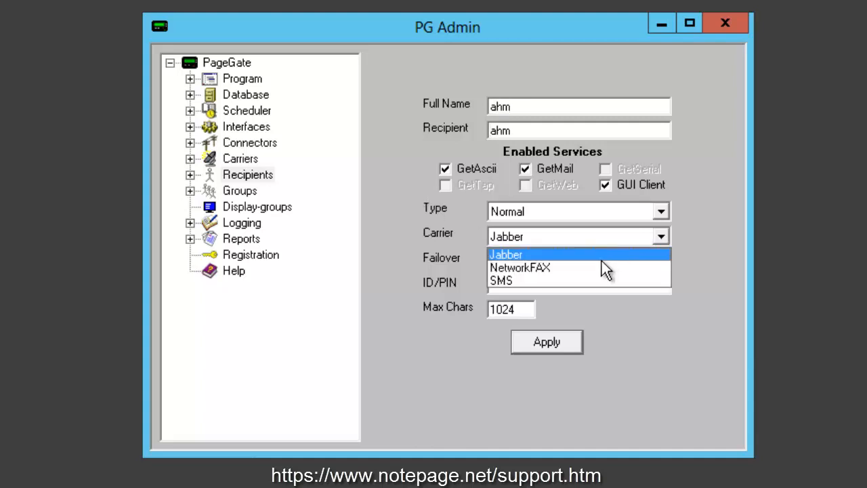
left_click(600, 277)
left_click(604, 209)
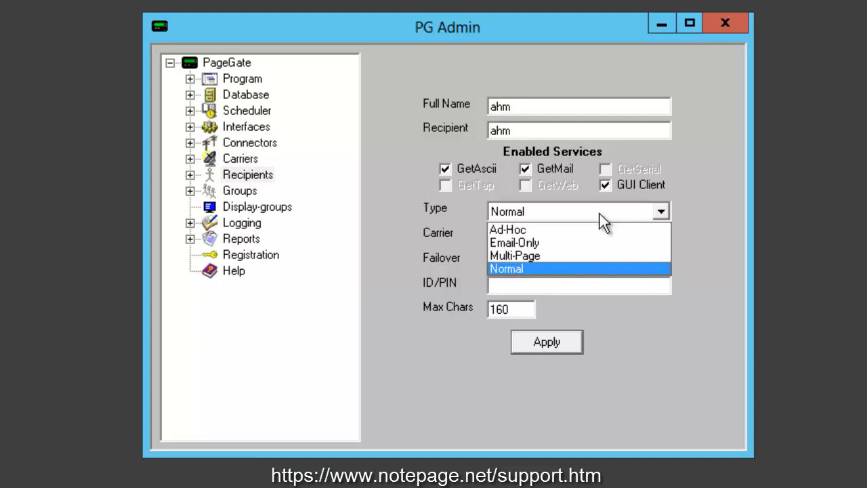
left_click(585, 229)
left_click(584, 236)
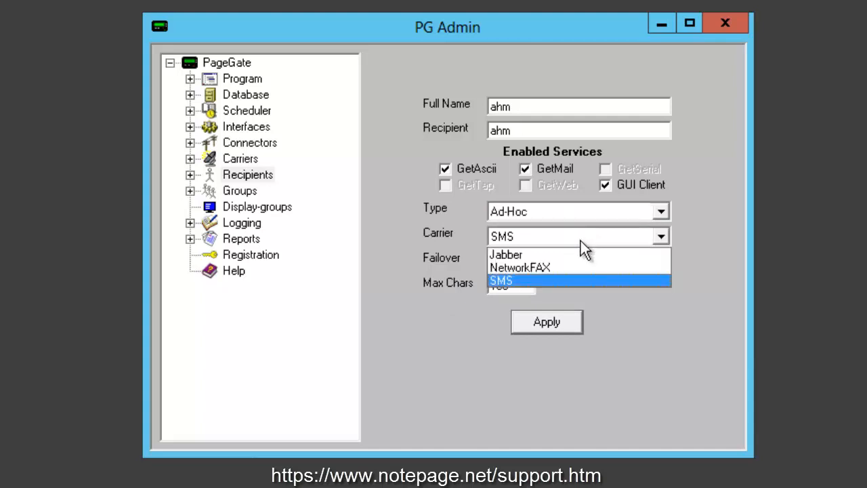
left_click(576, 281)
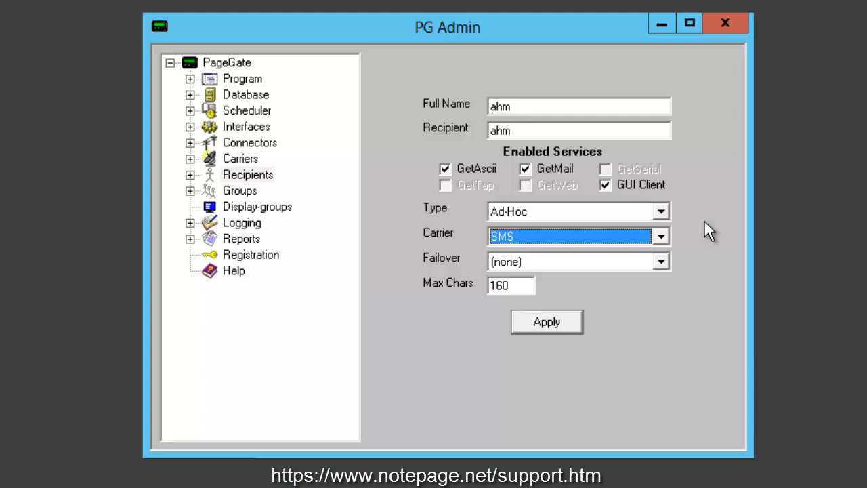
- Change Max Chars from 160 to 600, apply, and select ahm in Recipients
left_click_drag(520, 285, 478, 285)
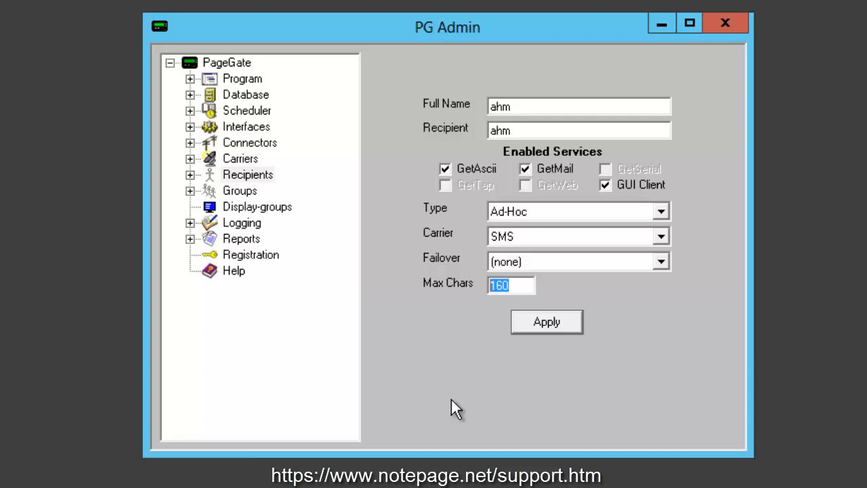
type("600")
left_click(552, 324)
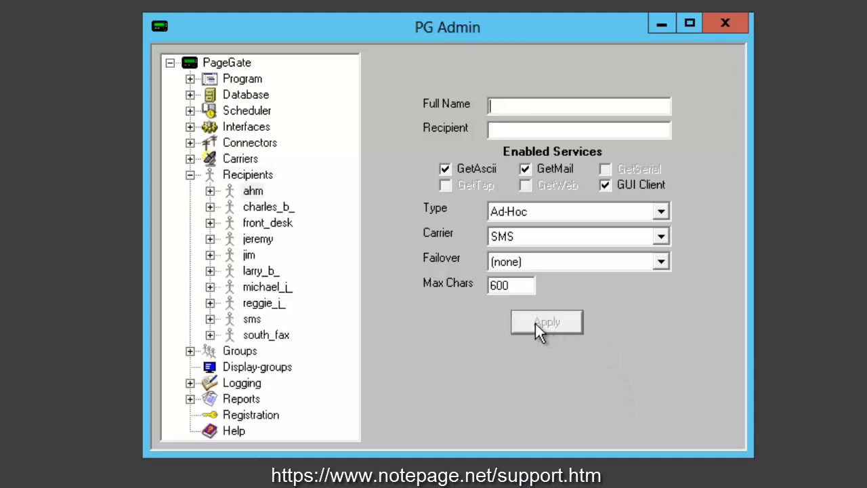
left_click(253, 191)
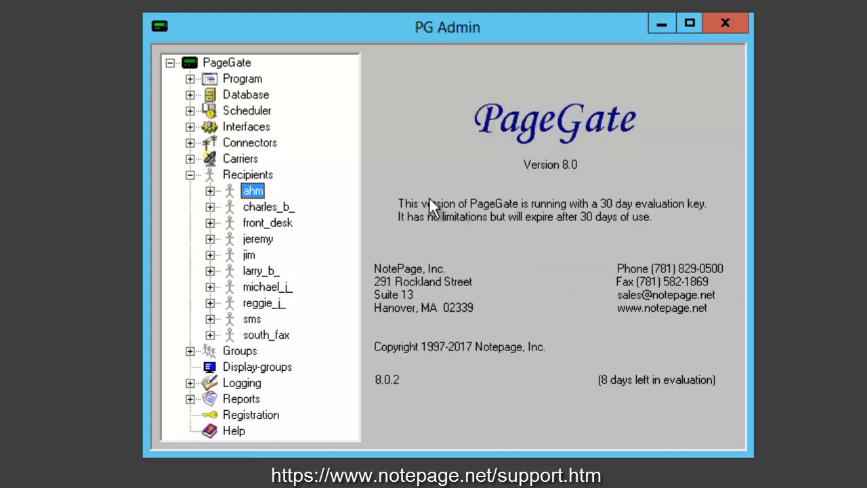
- Bring up the settings form of the GetMail interface
left_click(190, 126)
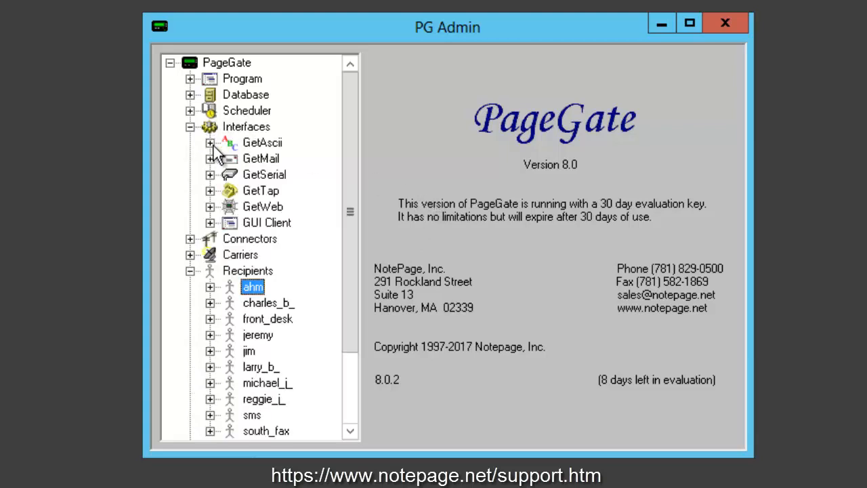
left_click(210, 142)
left_click(210, 159)
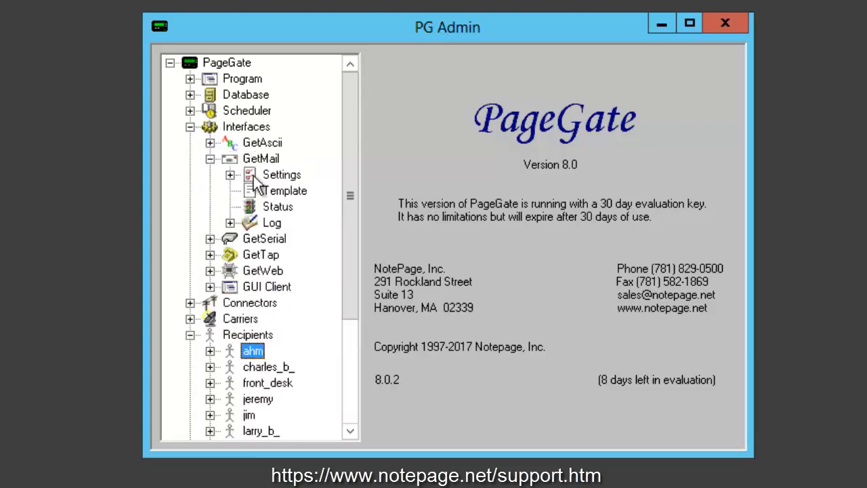
left_click(273, 176)
- Apply Local Domain sms.emsalert.com for GetMail, then note the alert address in Notepad
double_click(669, 140)
type("messa")
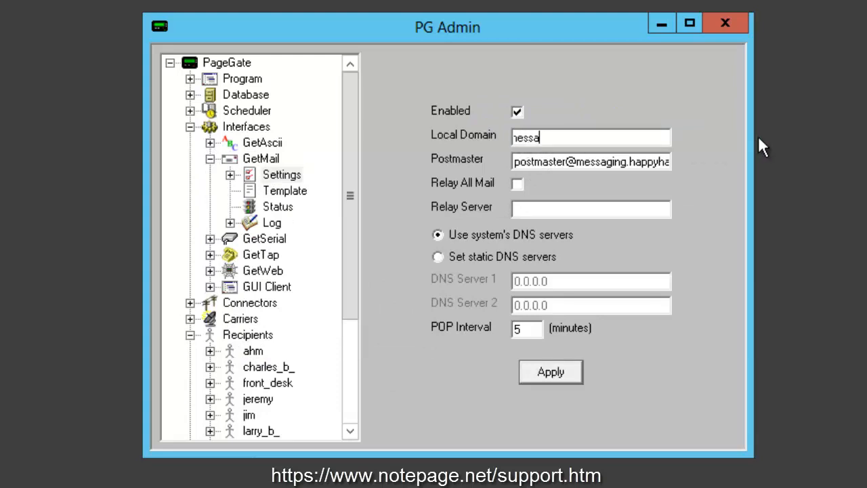
key("shift+Home")
type("exampledomain.com")
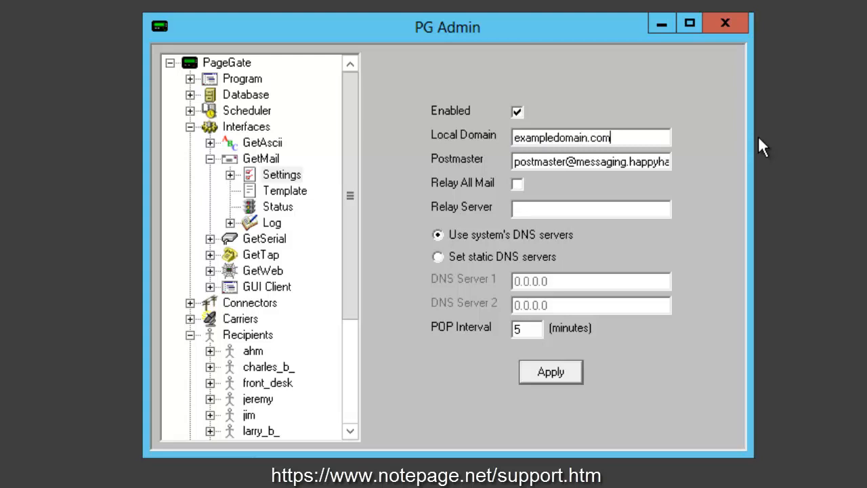
key("shift+Home")
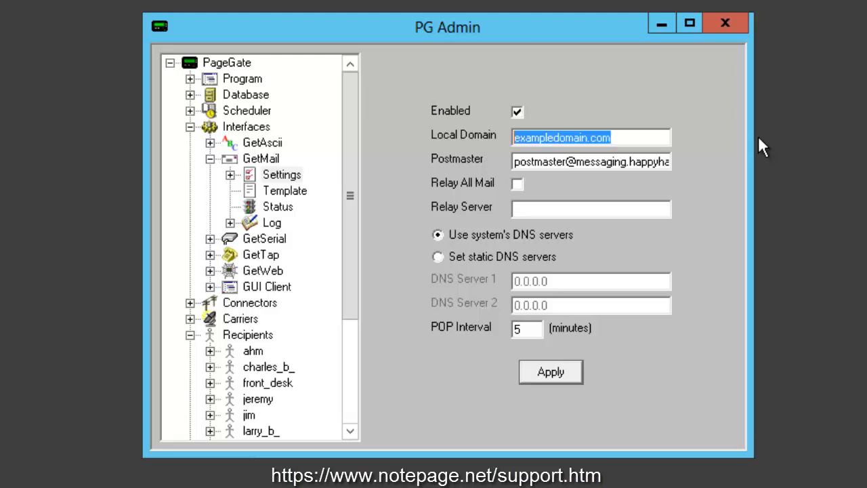
type("sms.")
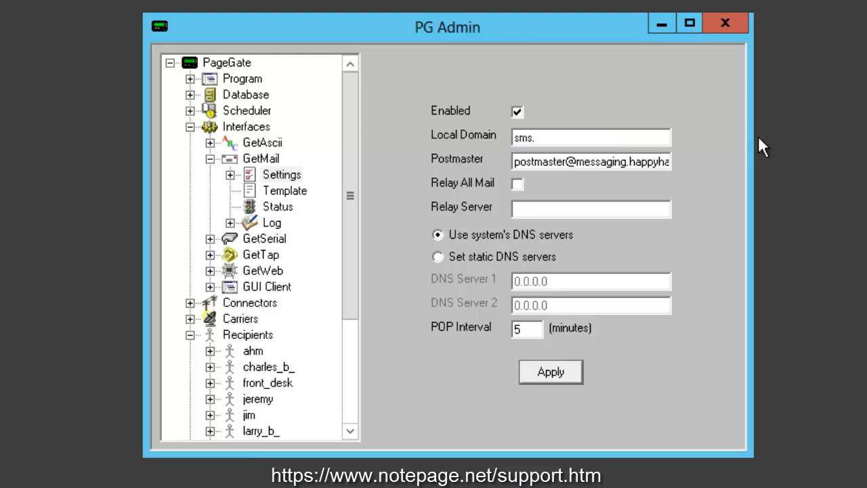
type("emsalert.com")
left_click(567, 371)
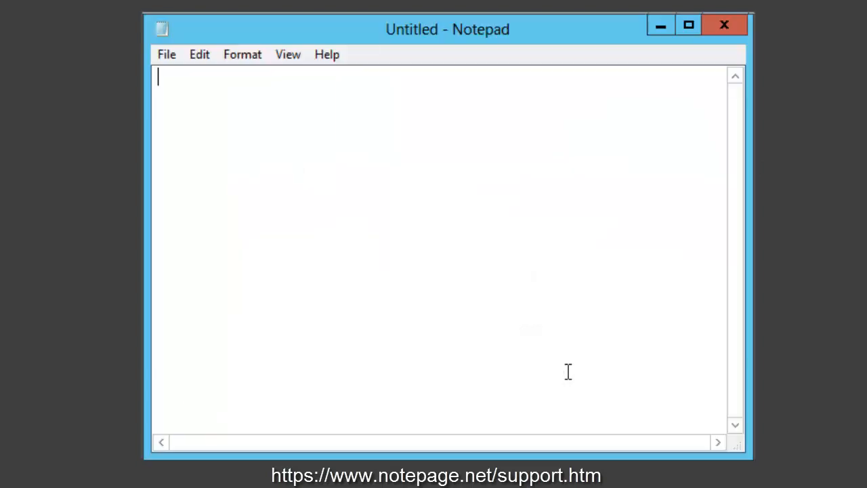
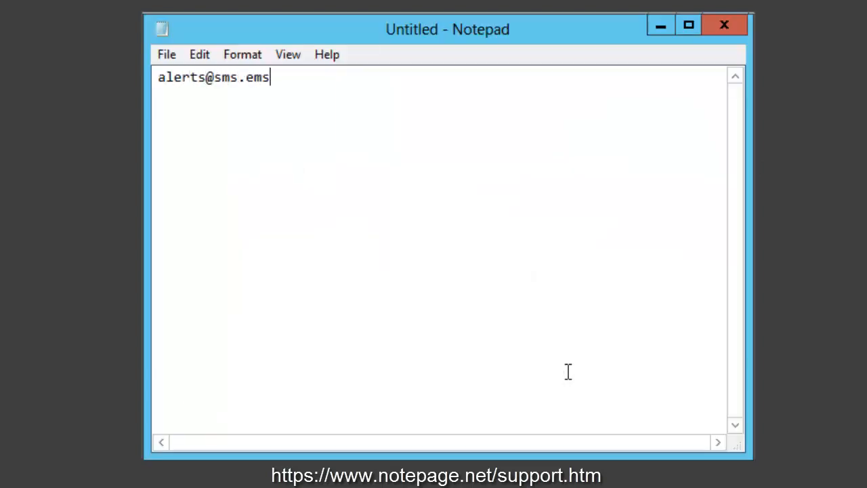
- Add two phone numbers below the address, then close Notepad without saving
key("Return")
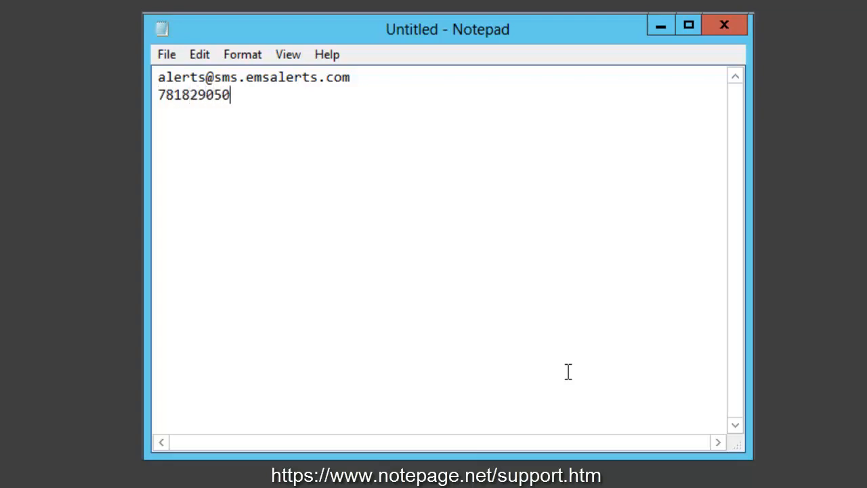
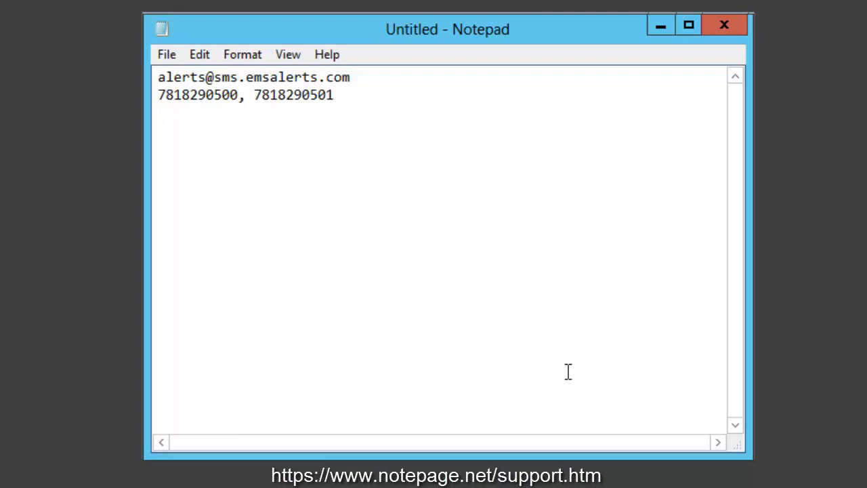
key("shift+Home")
key("alt+F4")
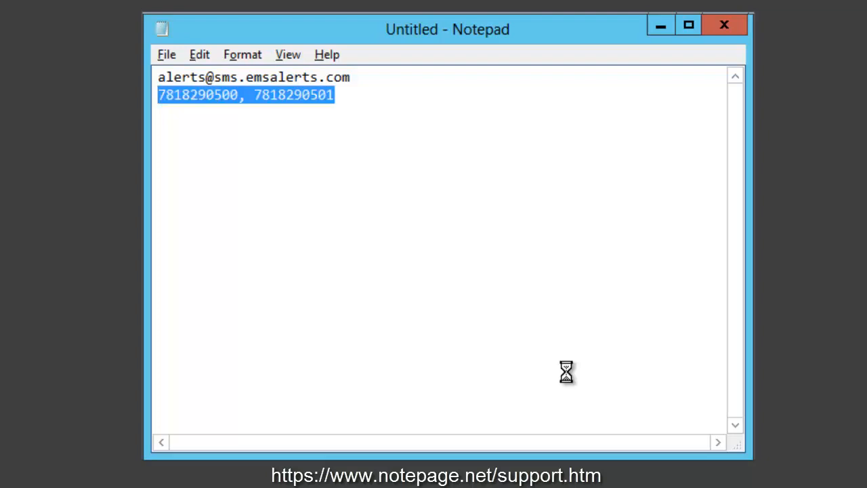
key("n")
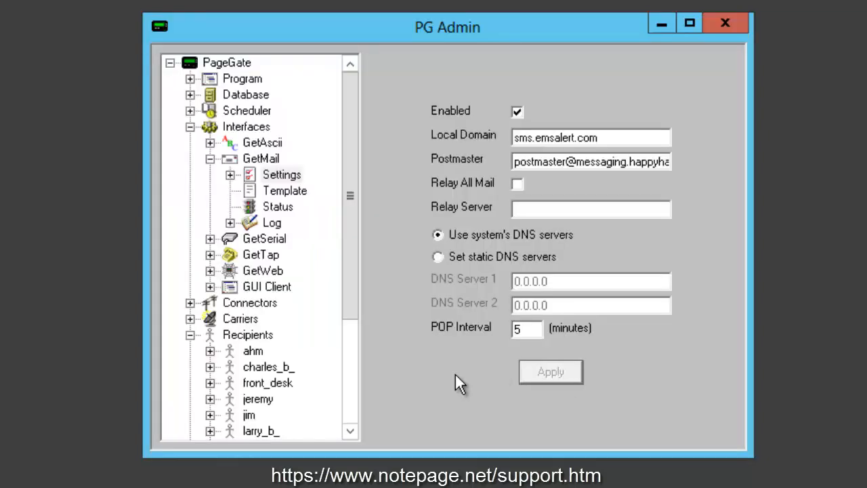
left_click(210, 158)
left_click(254, 287)
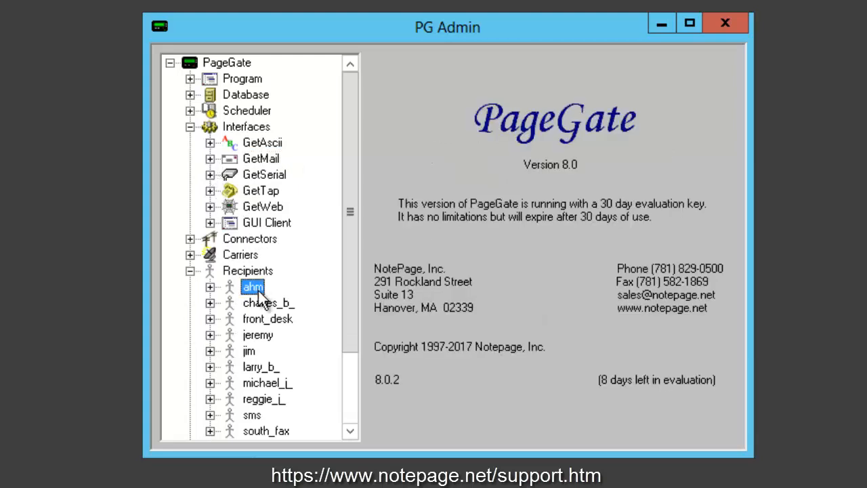
left_click(210, 287)
left_click(276, 367)
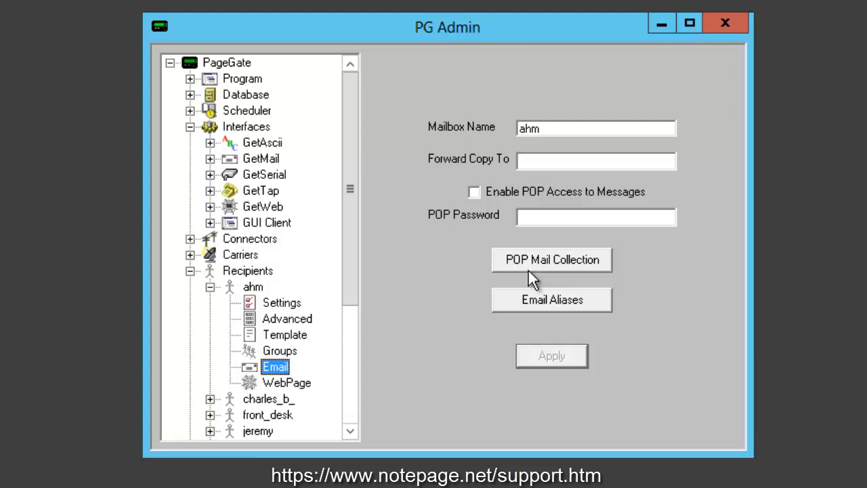
left_click(212, 160)
left_click(281, 174)
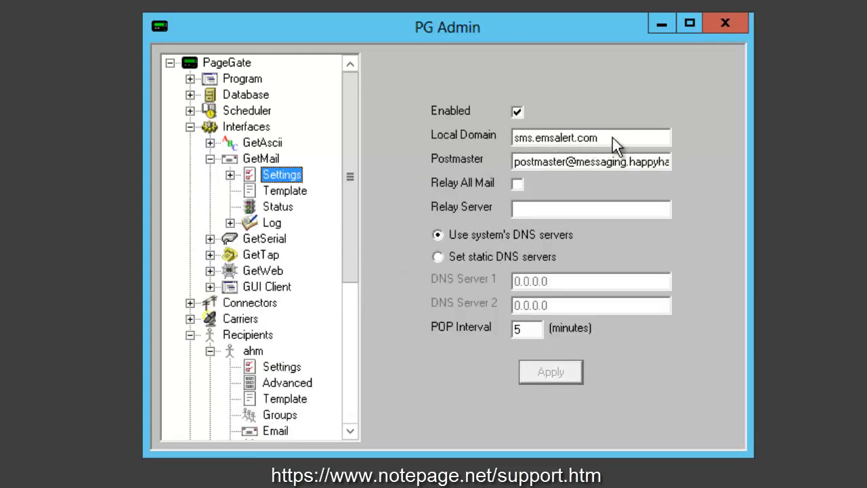
left_click_drag(610, 139, 452, 139)
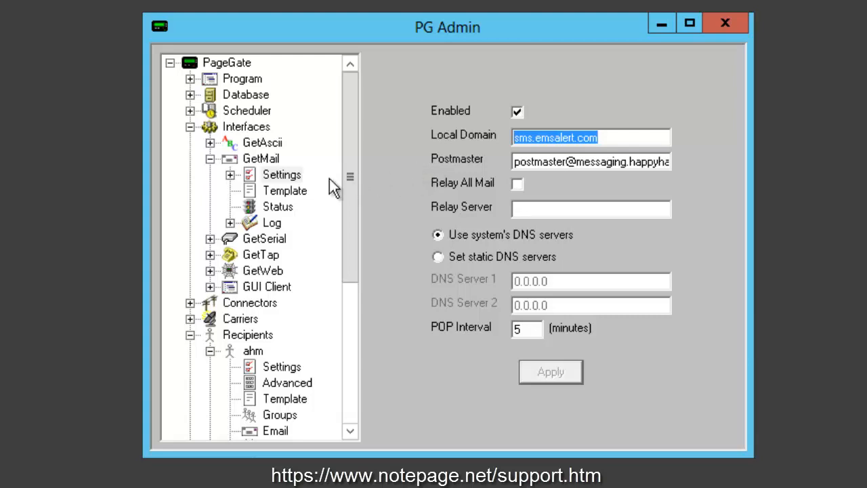
left_click(239, 129)
- Enable Ad-Hoc Mail in GetMail's AdHoc settings and begin a new ID/PIN range
left_click(245, 161)
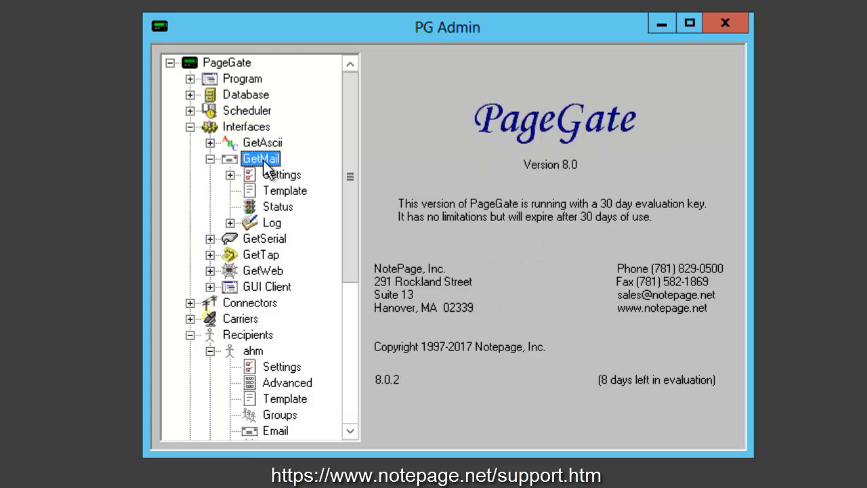
left_click(231, 176)
left_click(298, 192)
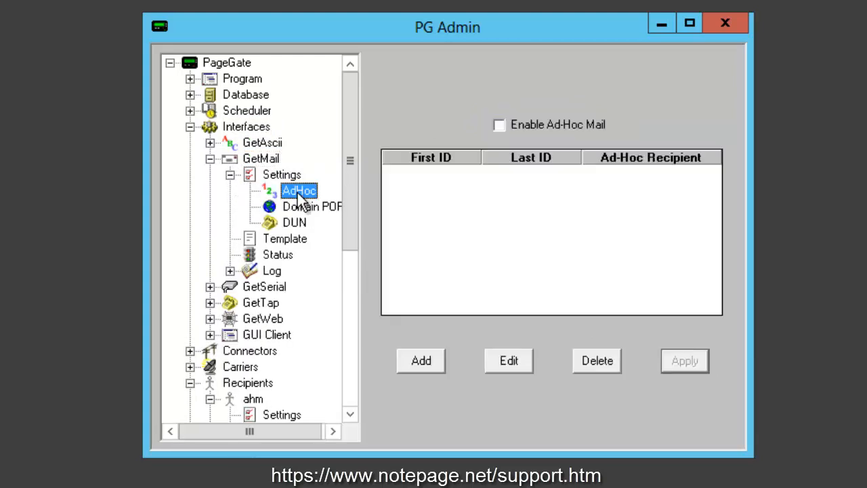
left_click(501, 127)
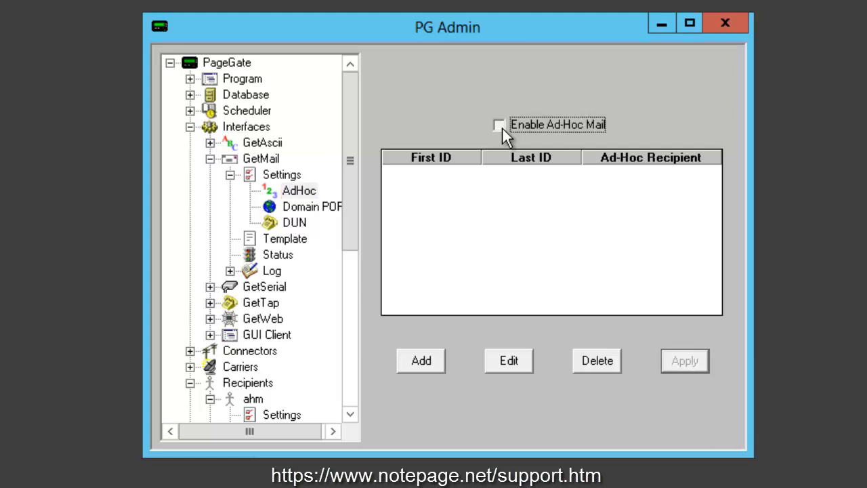
left_click(435, 370)
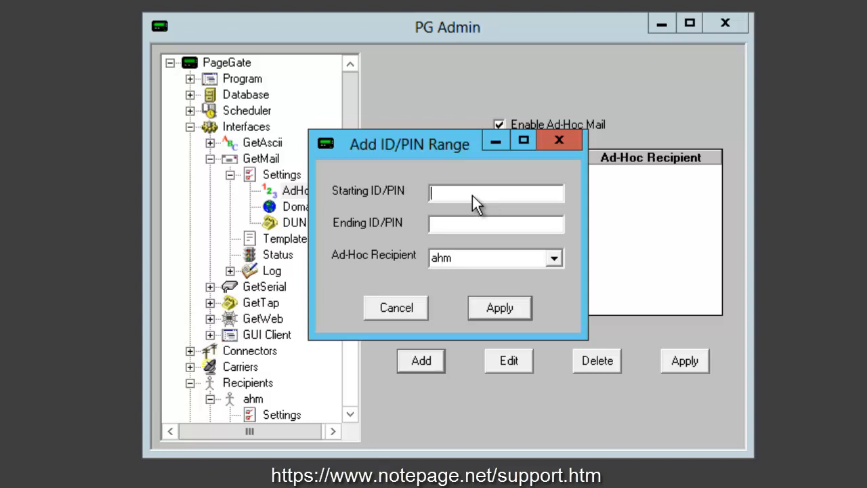
- Enter A001 as the starting ID/PIN and Z999 as the ending ID/PIN
type("00001")
left_click(492, 225)
type("99999")
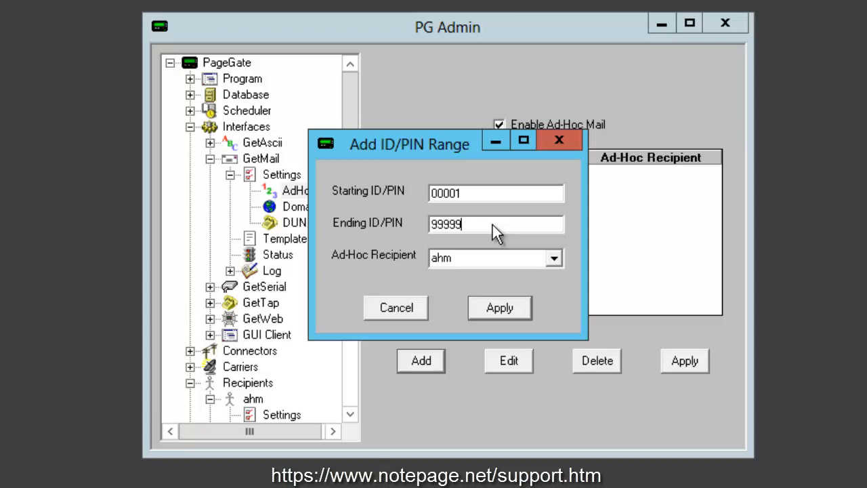
key("shift+Tab")
type("0000000001")
left_click(473, 230)
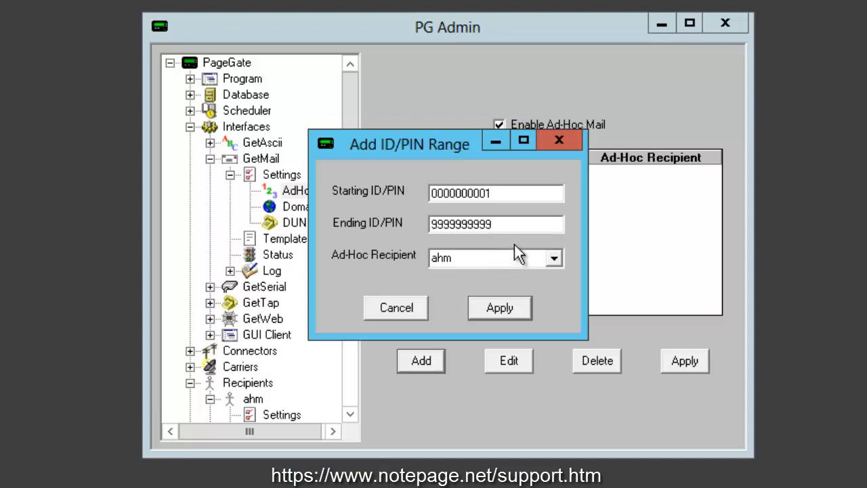
left_click_drag(501, 193, 342, 191)
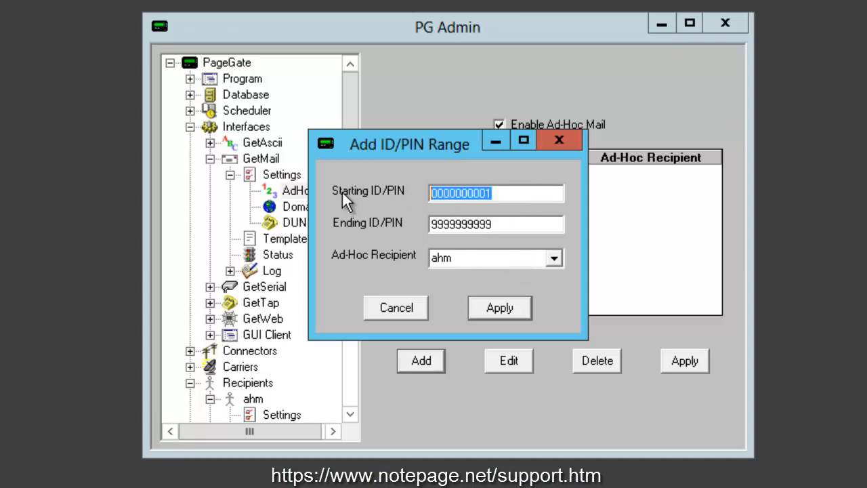
type("A001")
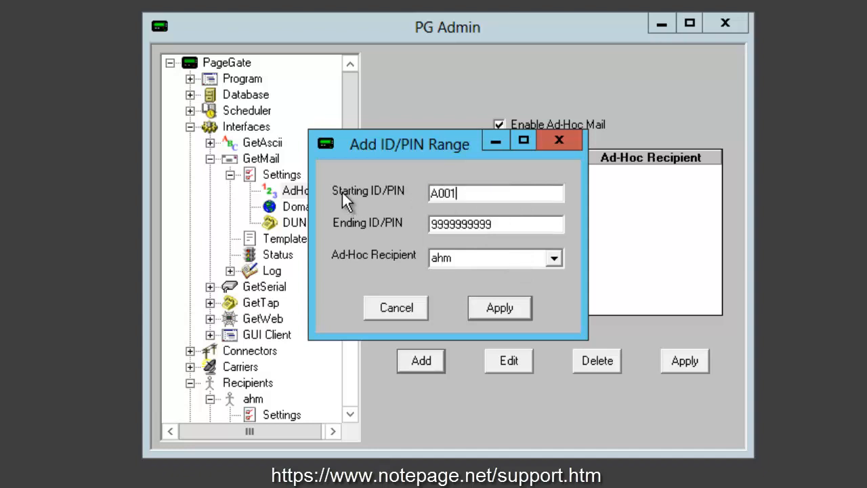
key("Tab")
type("Z")
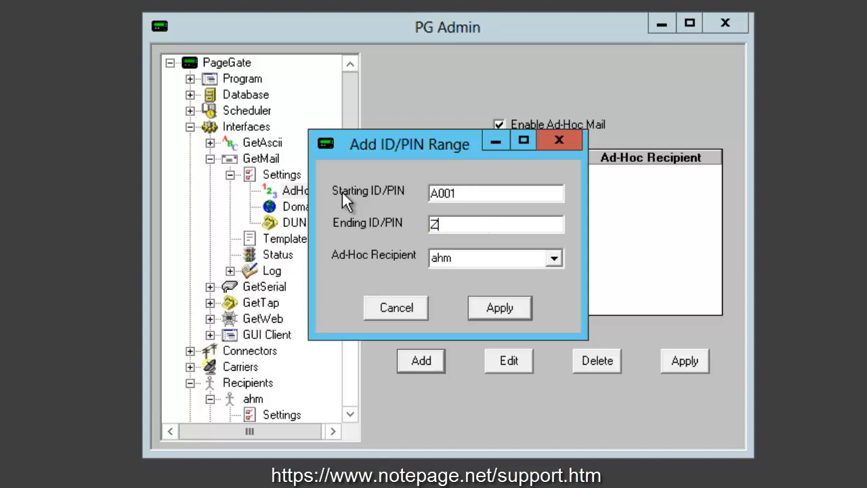
type("001")
key("BackSpace")
key("BackSpace")
key("BackSpace")
type("999")
- Assign the range to Ad-Hoc recipient ahm, add it, and apply the AdHoc settings
left_click(554, 258)
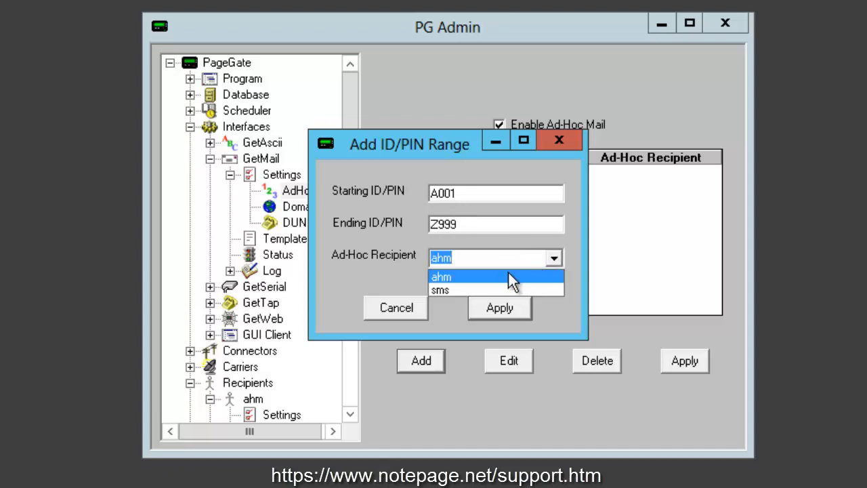
left_click(474, 278)
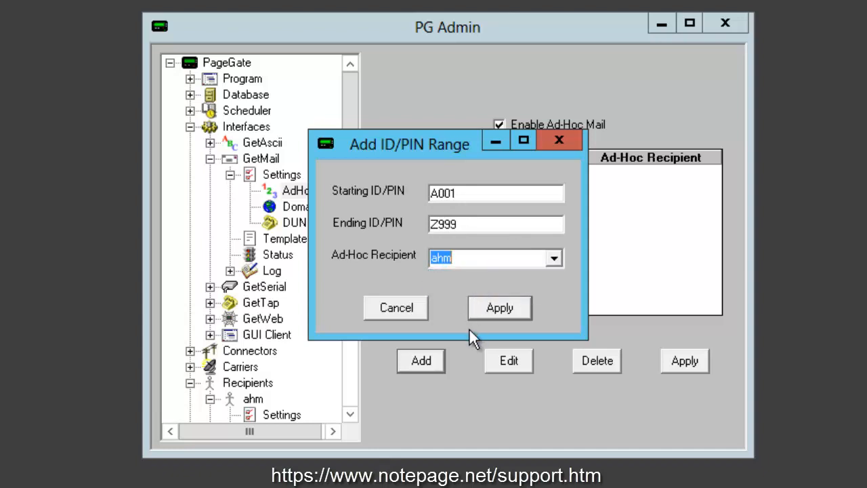
left_click(510, 310)
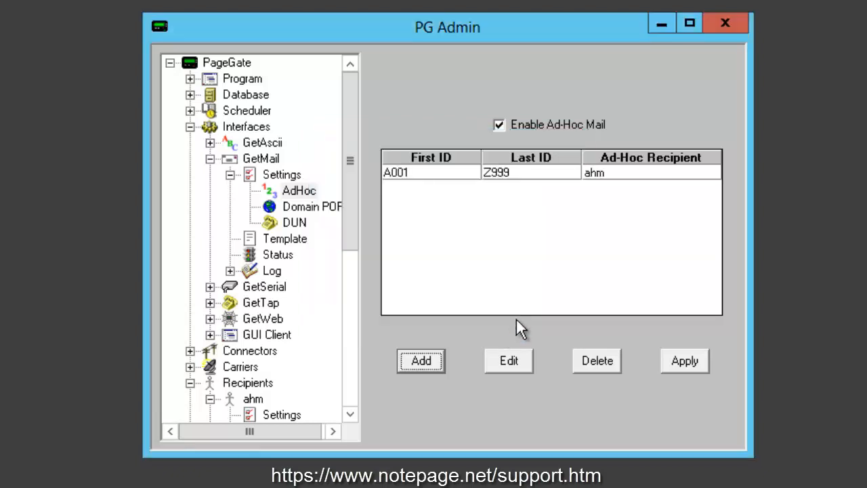
left_click(699, 363)
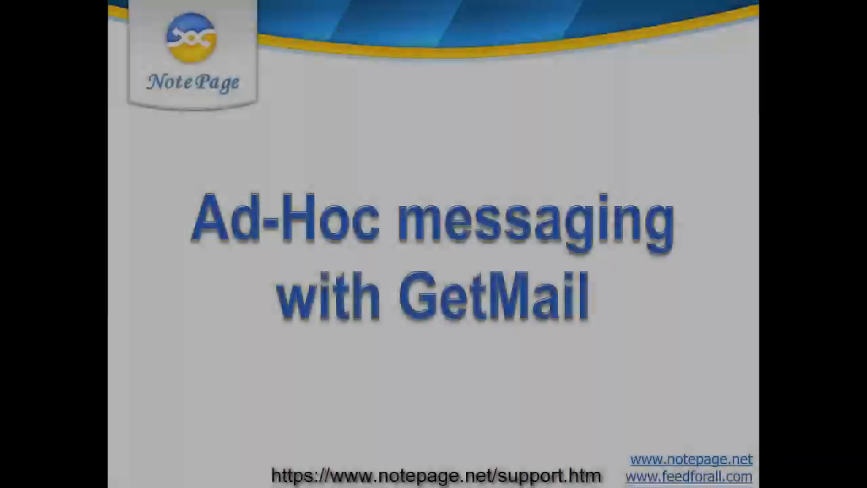